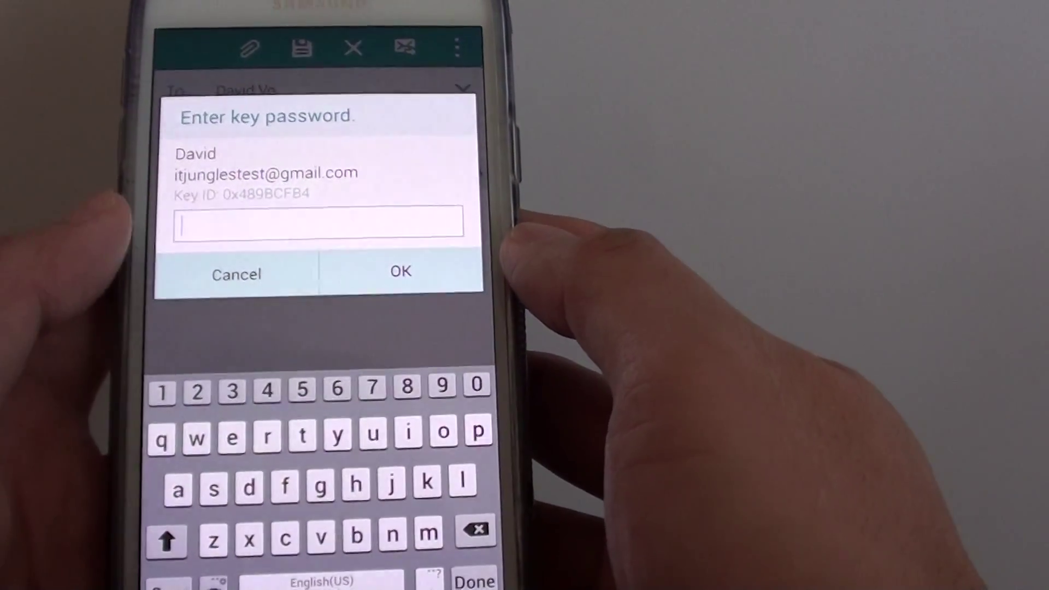
# Cancel the Enter key password prompt and back out of the test email draft
pyautogui.click(233, 271)
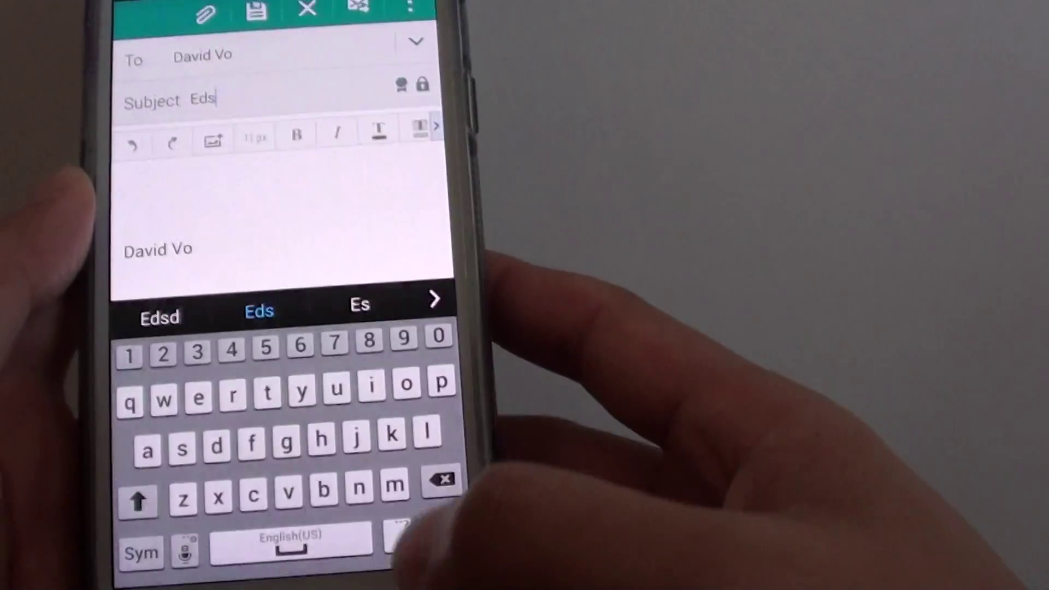
pyautogui.press('Escape')
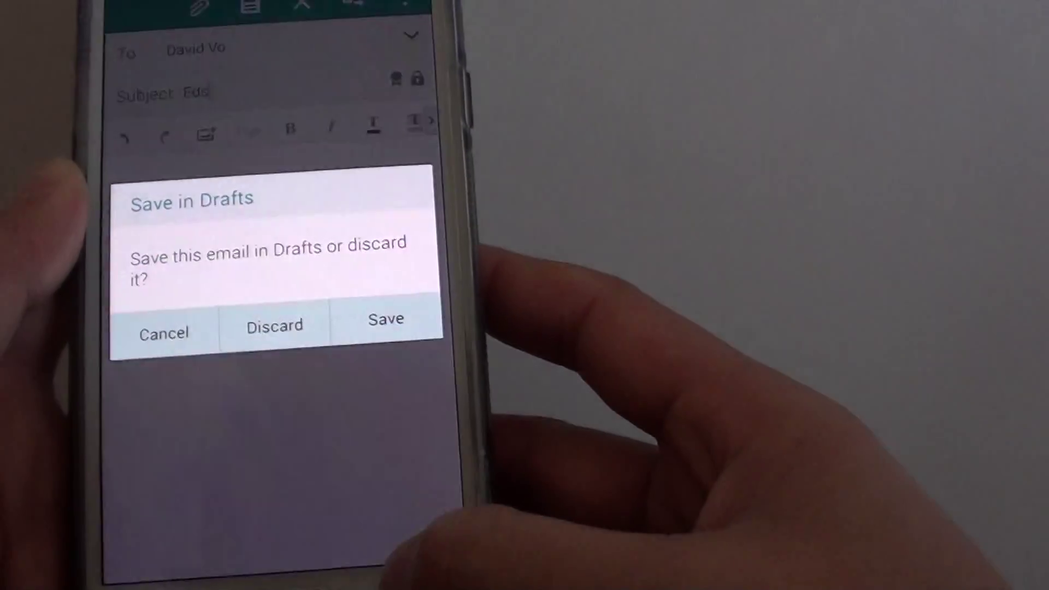
# Discard the draft and go to Settings > Manage accounts > test account > More settings
pyautogui.click(288, 336)
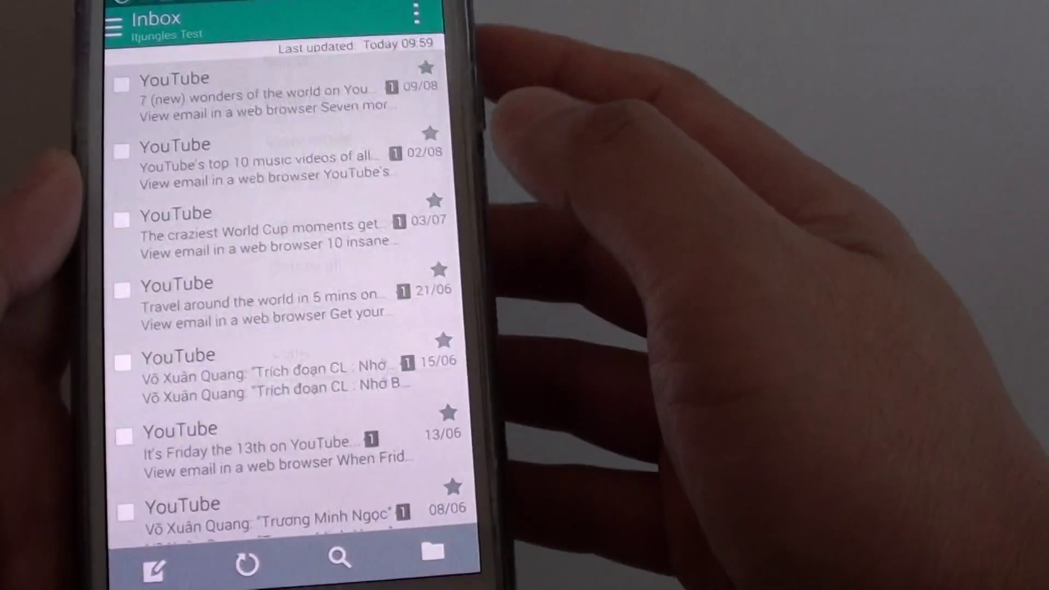
pyautogui.click(496, 73)
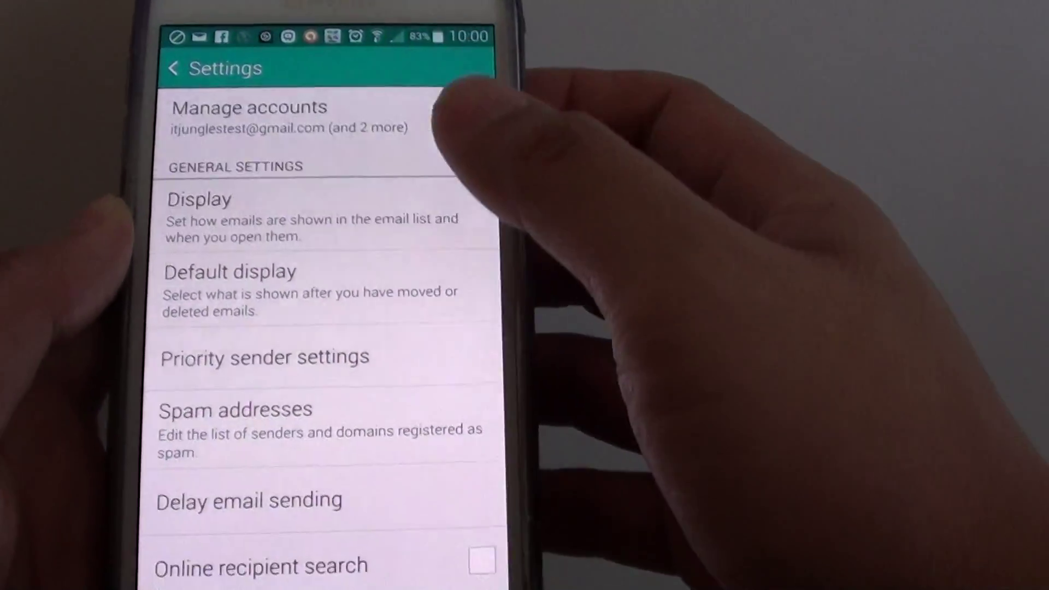
pyautogui.click(410, 103)
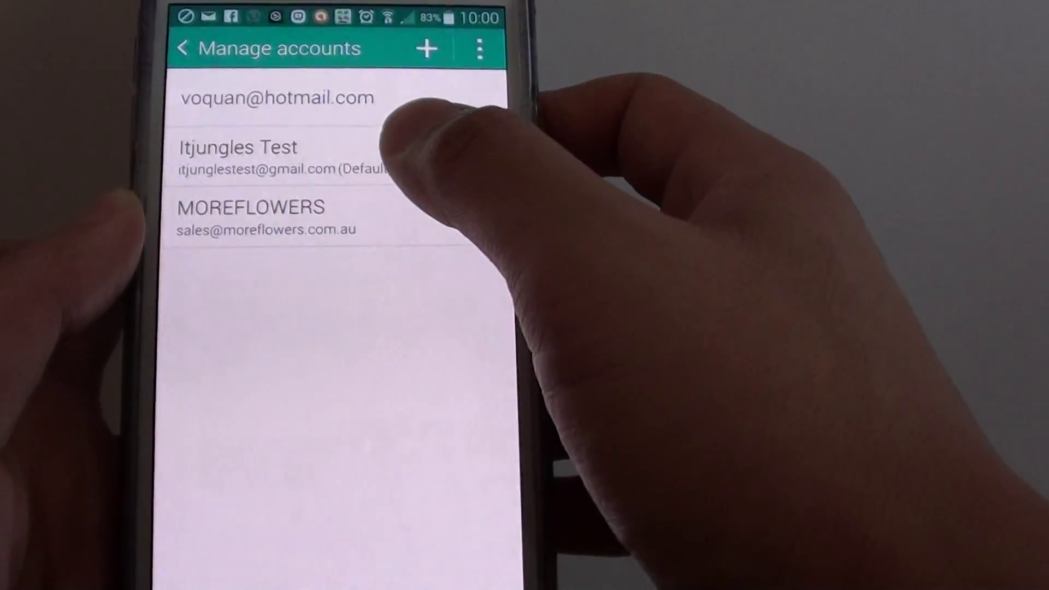
pyautogui.click(246, 131)
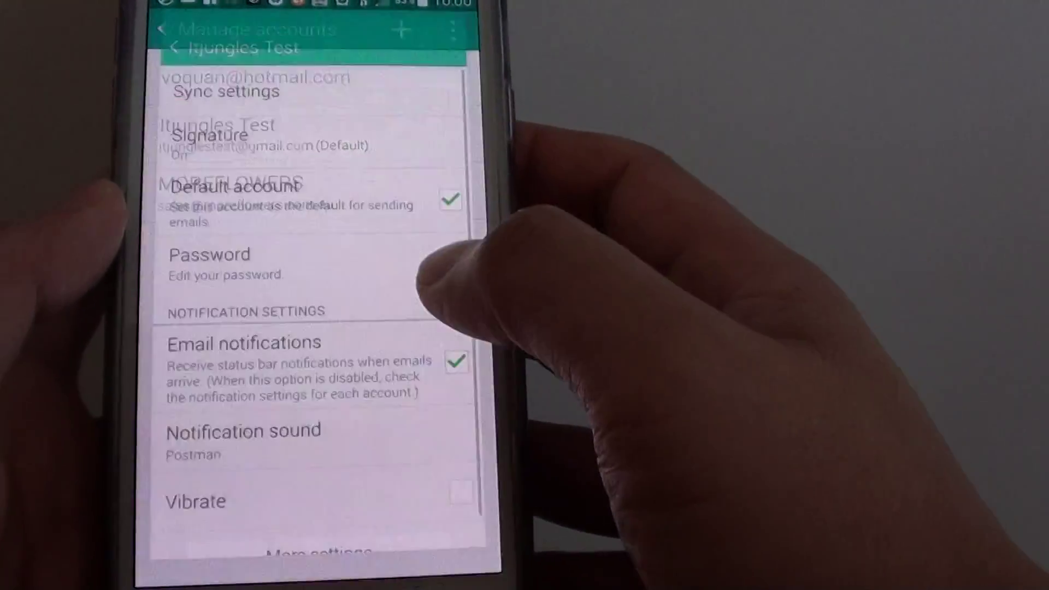
pyautogui.scroll(-2, 361, 401)
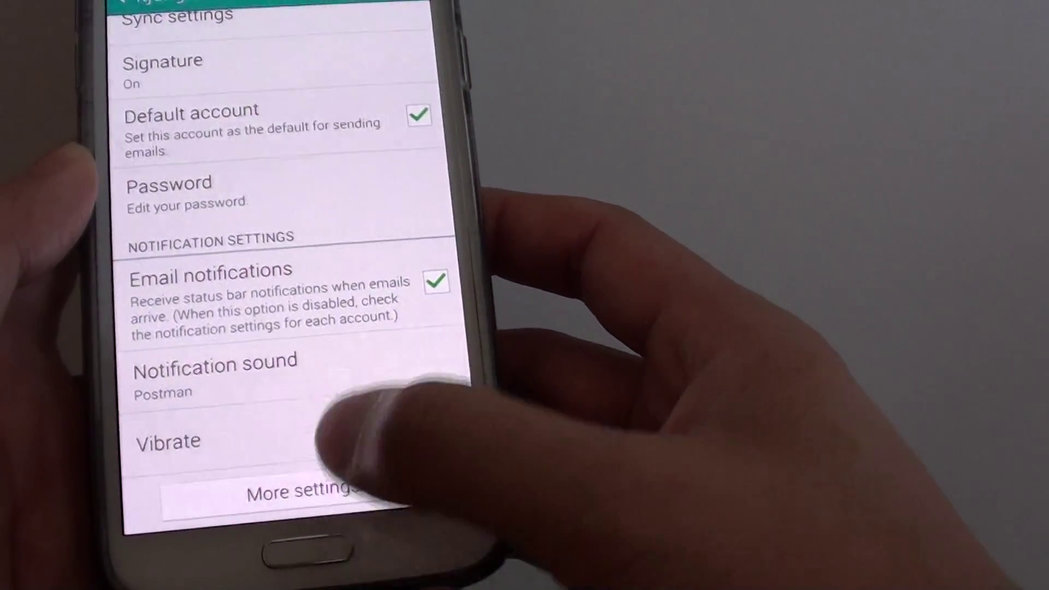
pyautogui.click(304, 492)
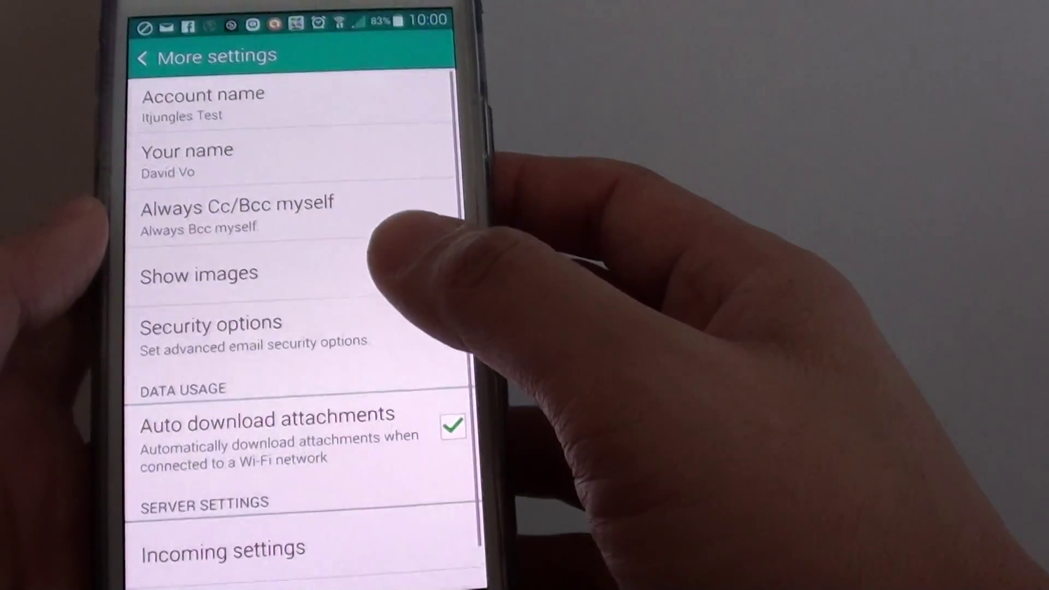
pyautogui.scroll(-1, 369, 327)
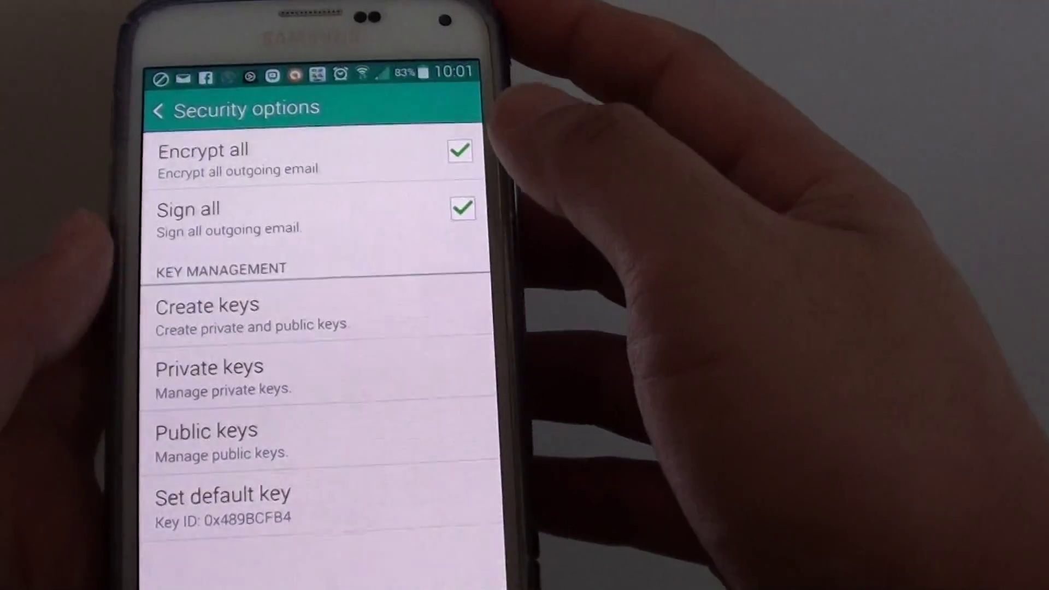
# Uncheck Encrypt all and Sign all for outgoing email
pyautogui.click(463, 164)
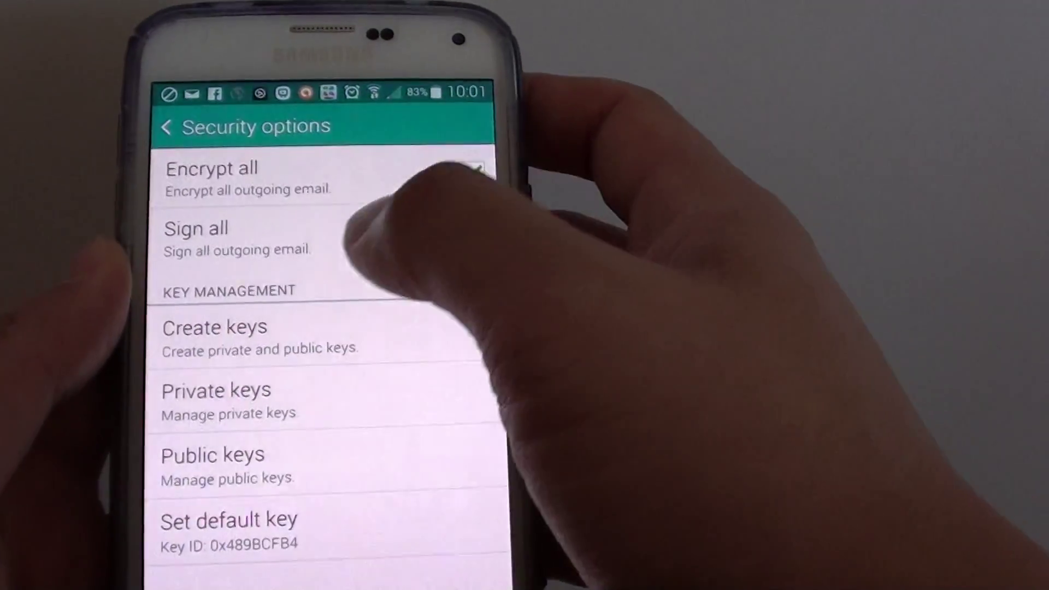
pyautogui.click(475, 234)
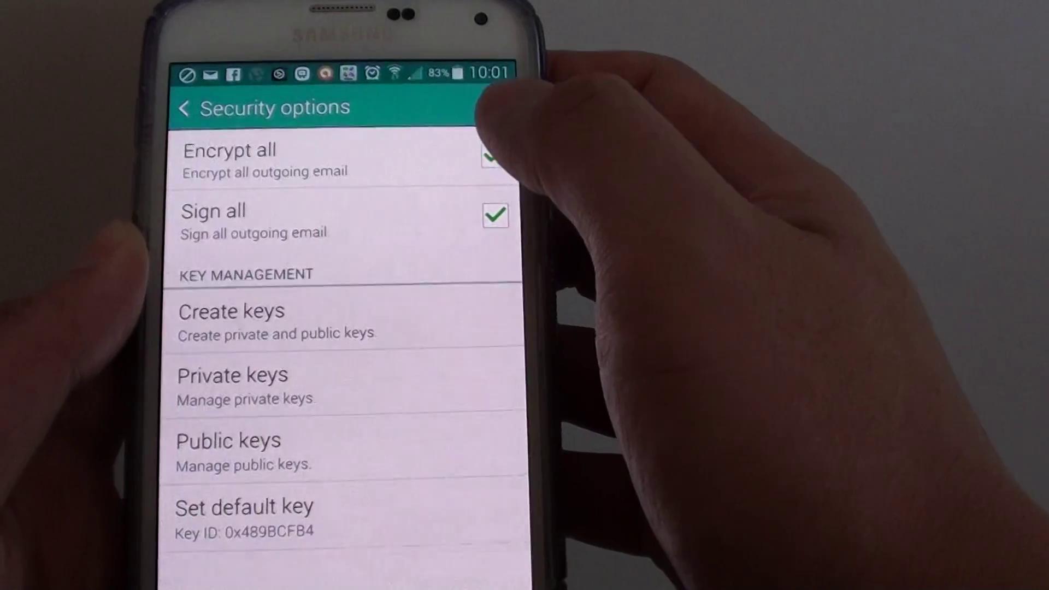
pyautogui.click(491, 156)
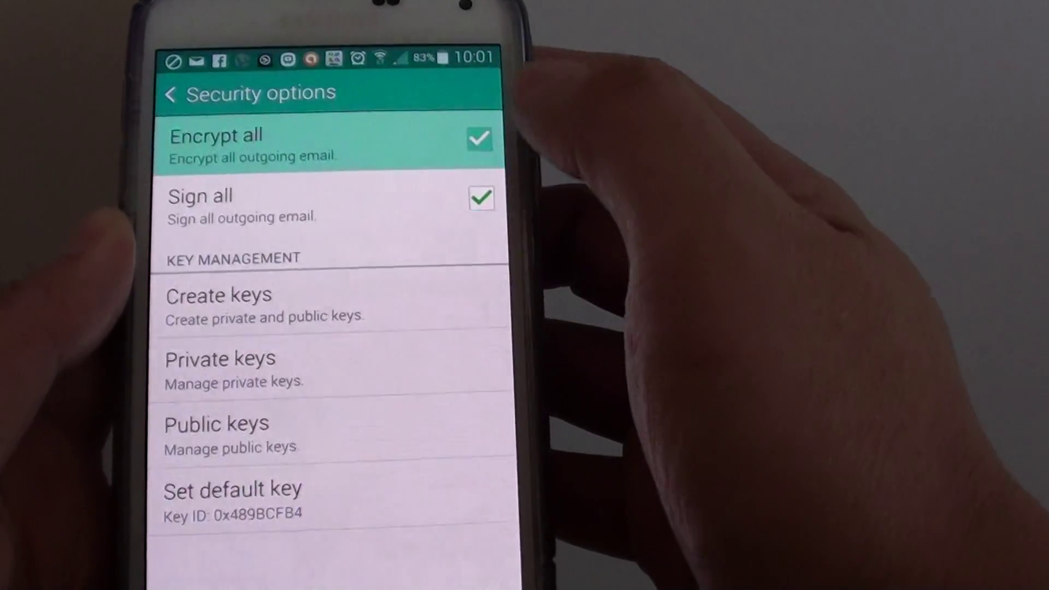
pyautogui.click(496, 215)
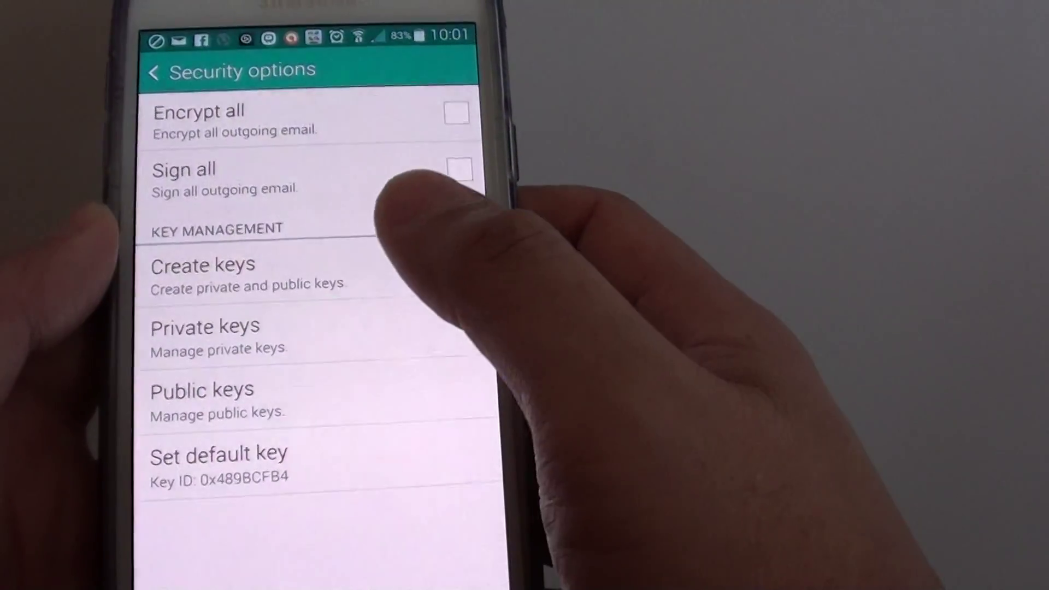
# Delete both private keys and confirm the Set default key choice
pyautogui.click(328, 337)
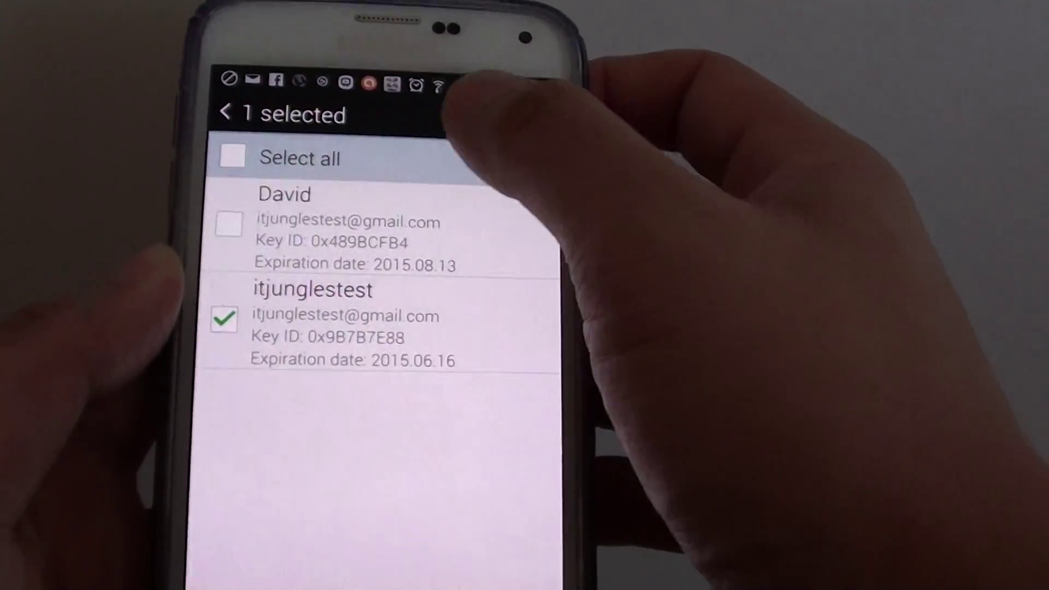
pyautogui.click(432, 104)
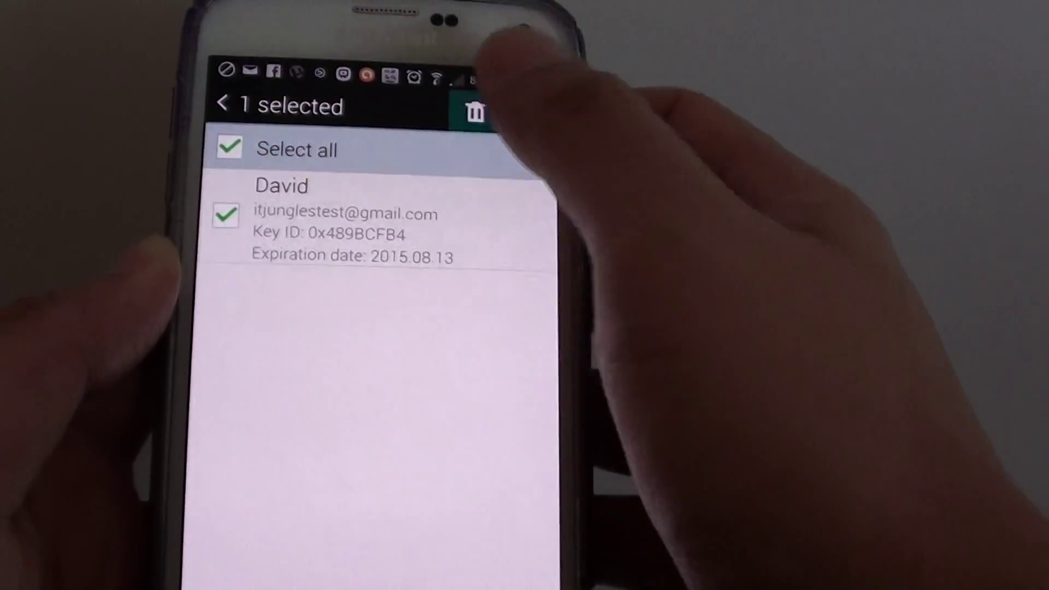
pyautogui.click(458, 102)
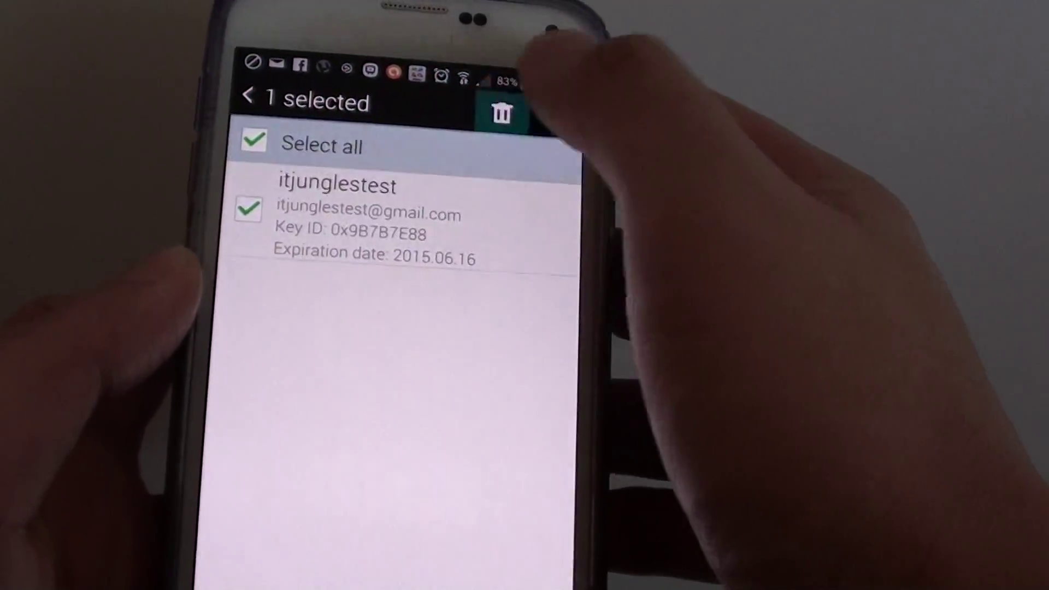
pyautogui.click(473, 106)
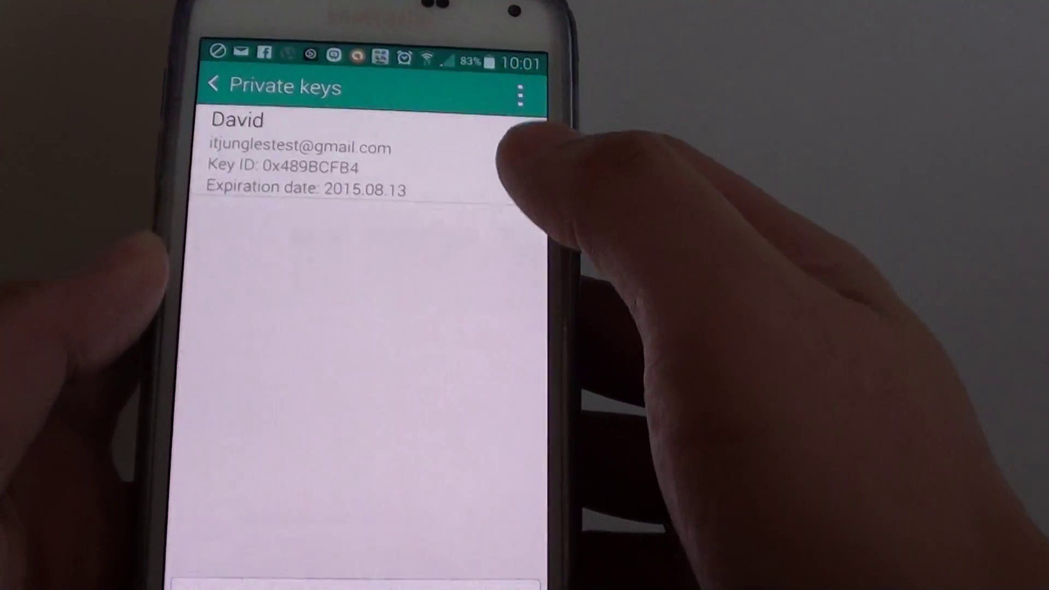
pyautogui.press('Escape')
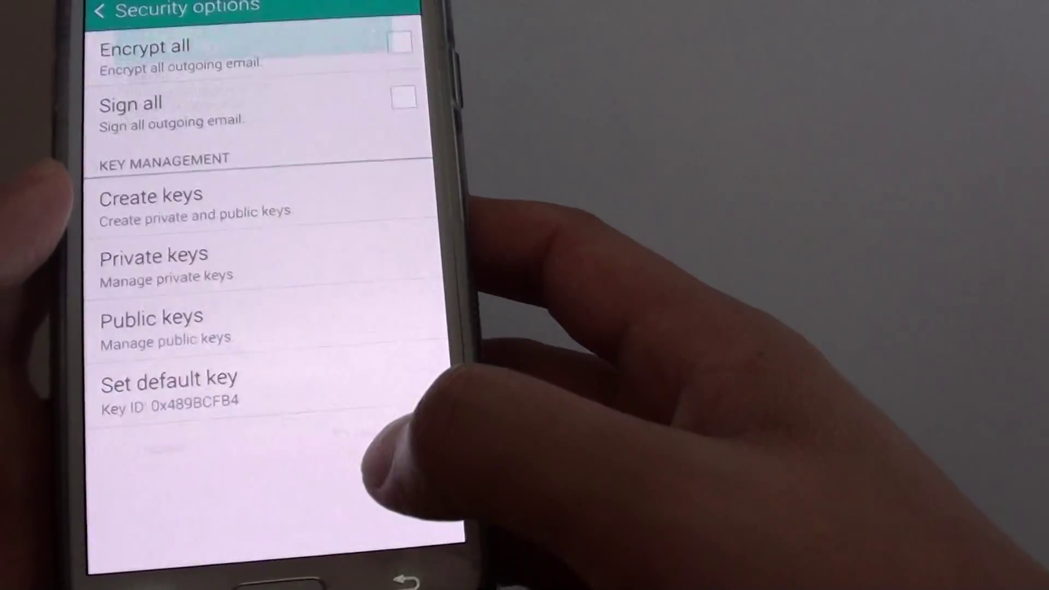
pyautogui.click(340, 406)
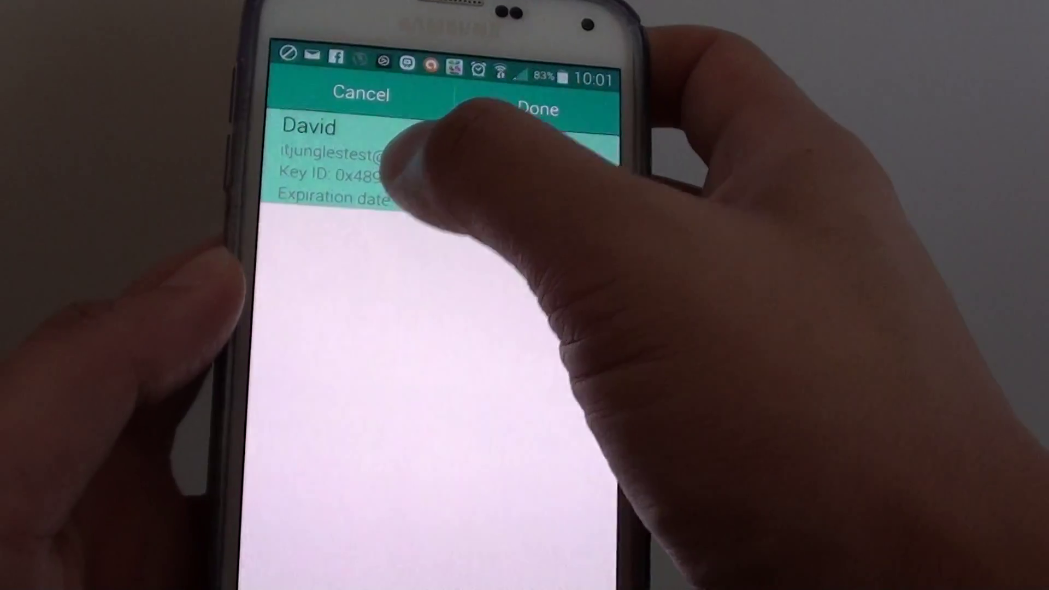
pyautogui.click(533, 105)
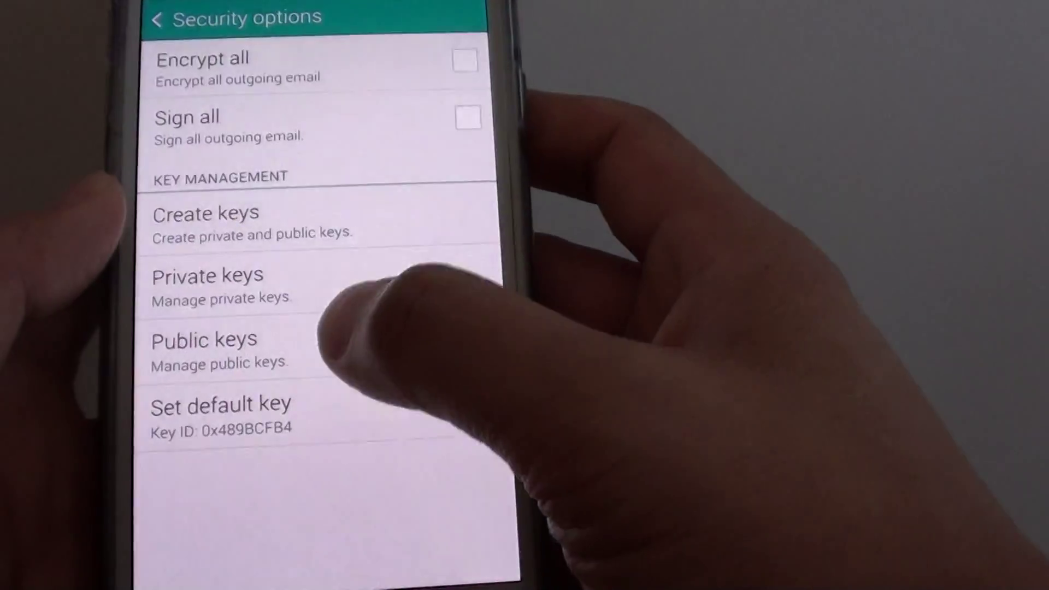
# Delete the only public key and confirm the private key list is empty
pyautogui.click(296, 418)
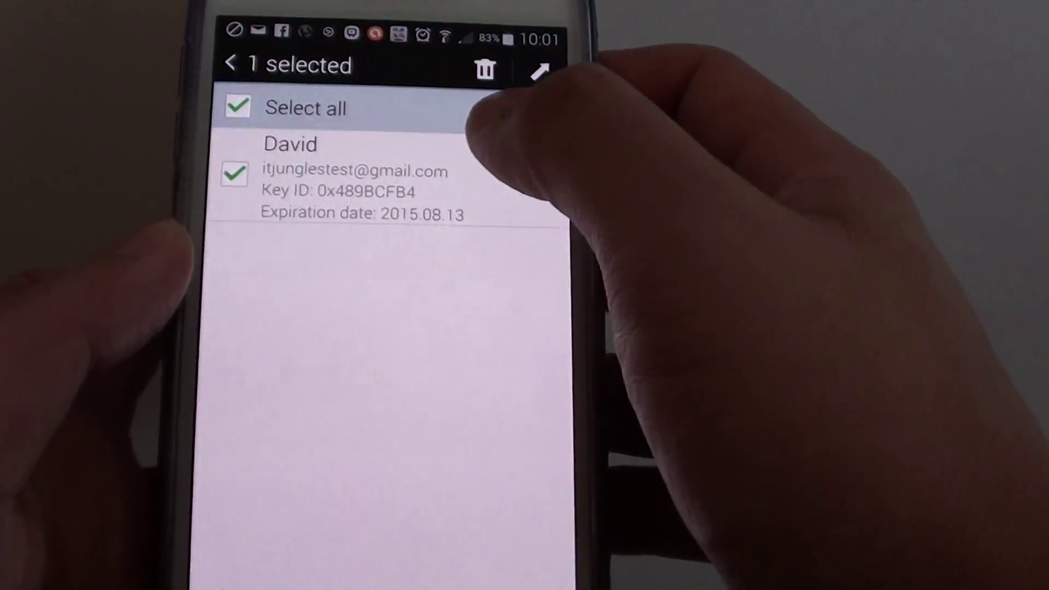
pyautogui.click(483, 64)
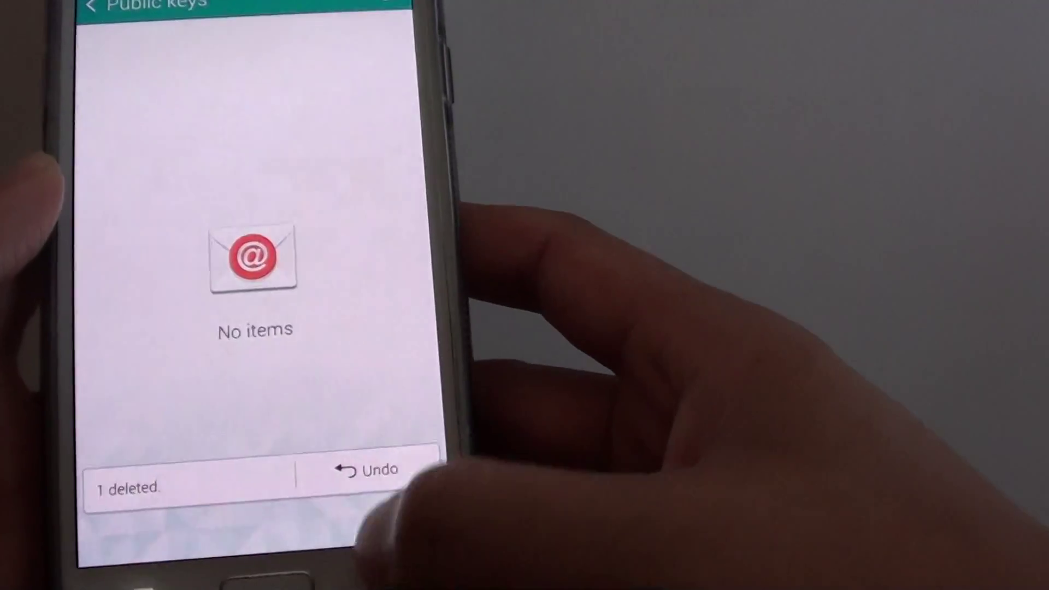
pyautogui.press('Escape')
pyautogui.click(304, 296)
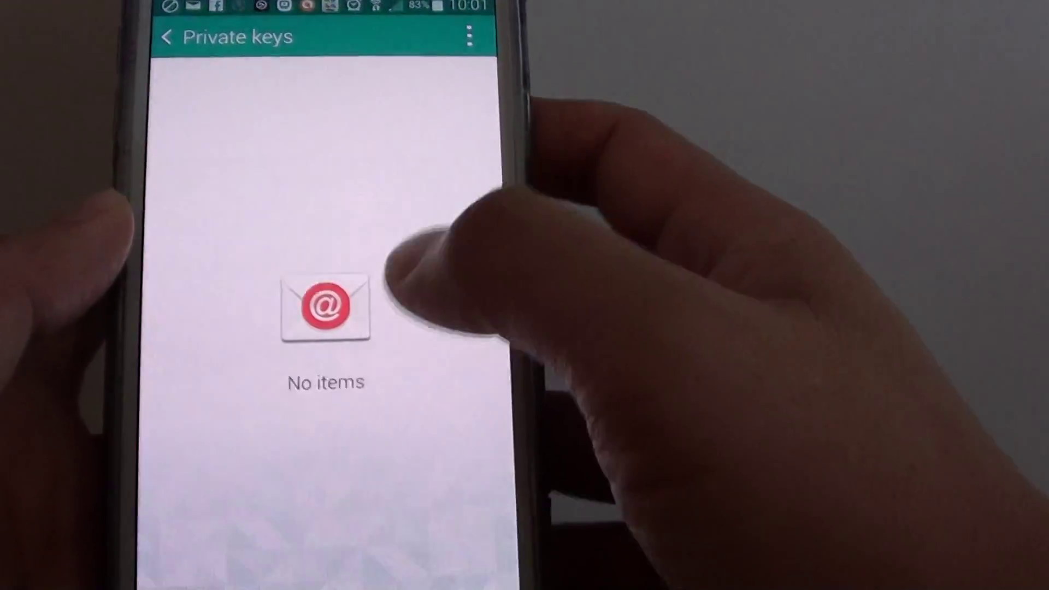
pyautogui.press('Escape')
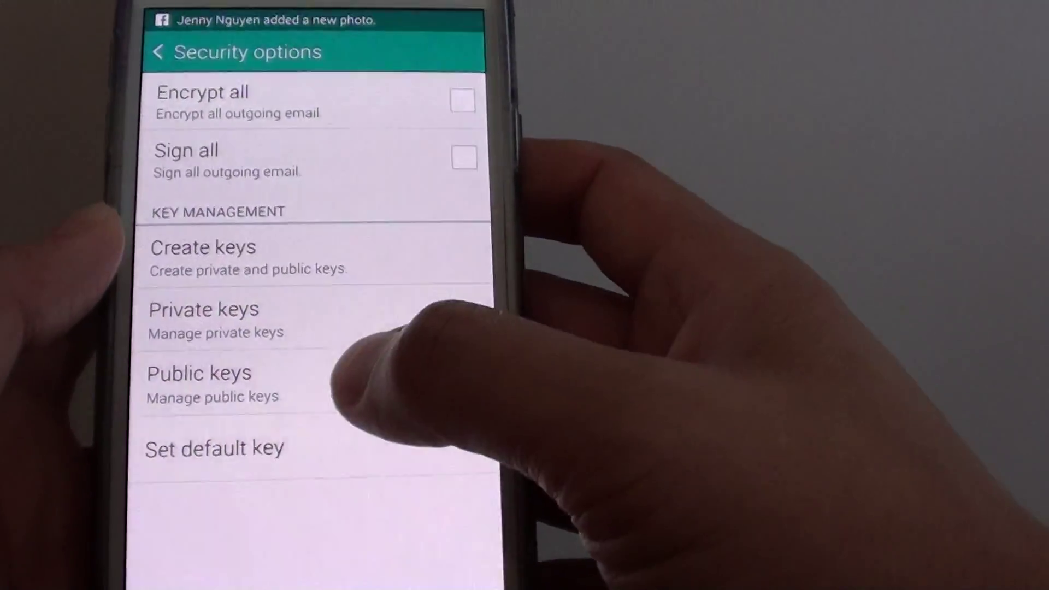
# Send a test email with subject 'Trst' to the account's own address
pyautogui.press('Escape')
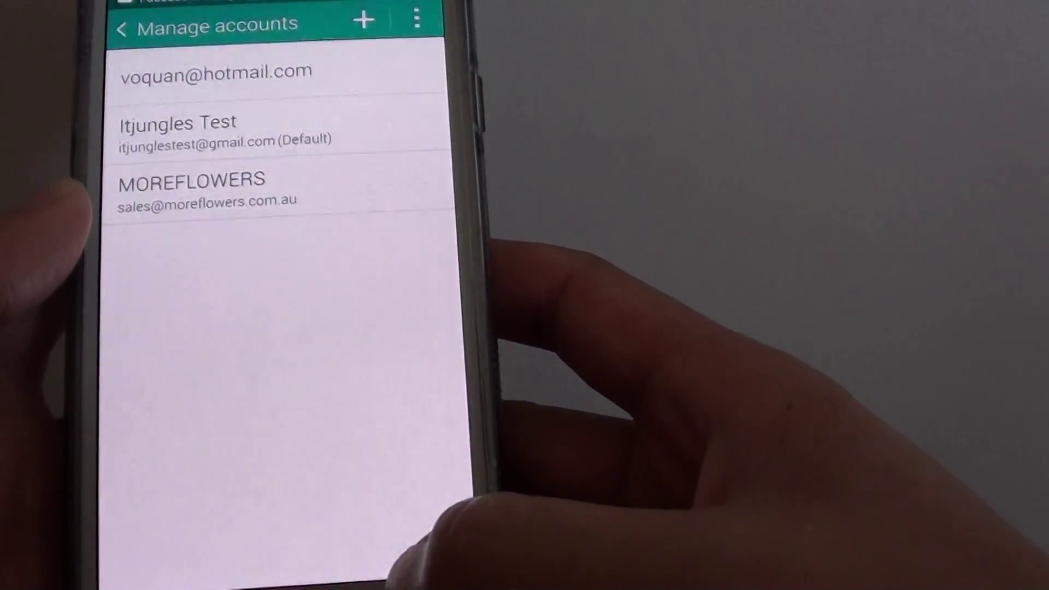
pyautogui.press('Escape')
pyautogui.press('Escape')
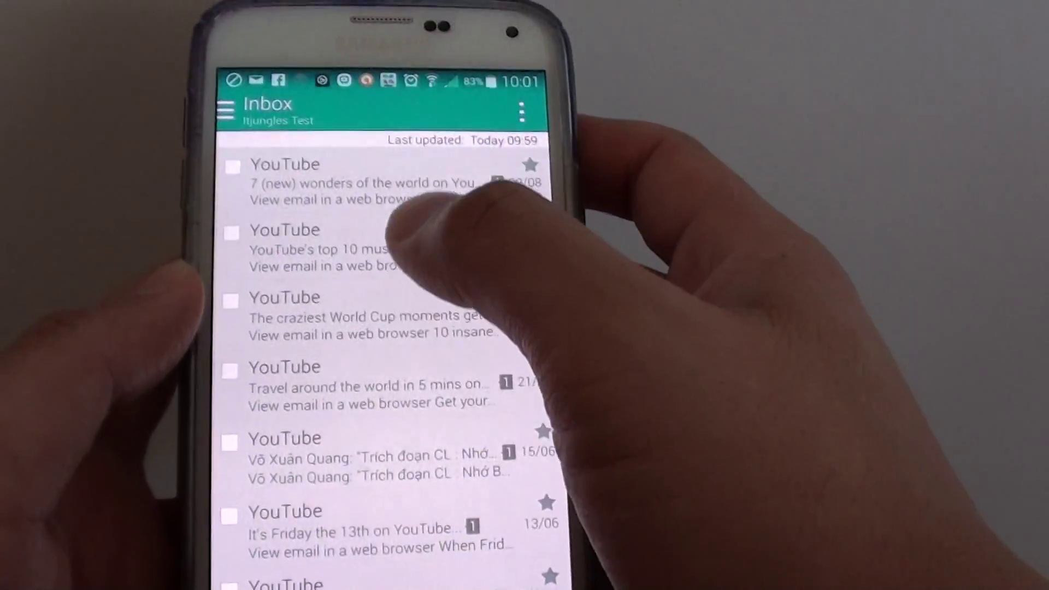
pyautogui.click(512, 580)
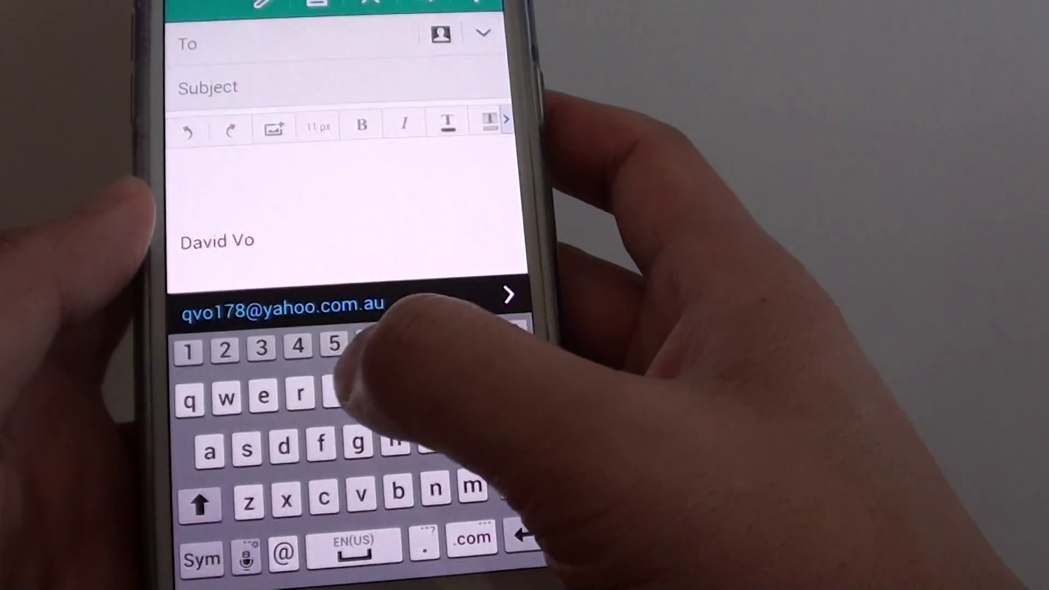
pyautogui.write('t')
pyautogui.press('BackSpace')
pyautogui.write('t')
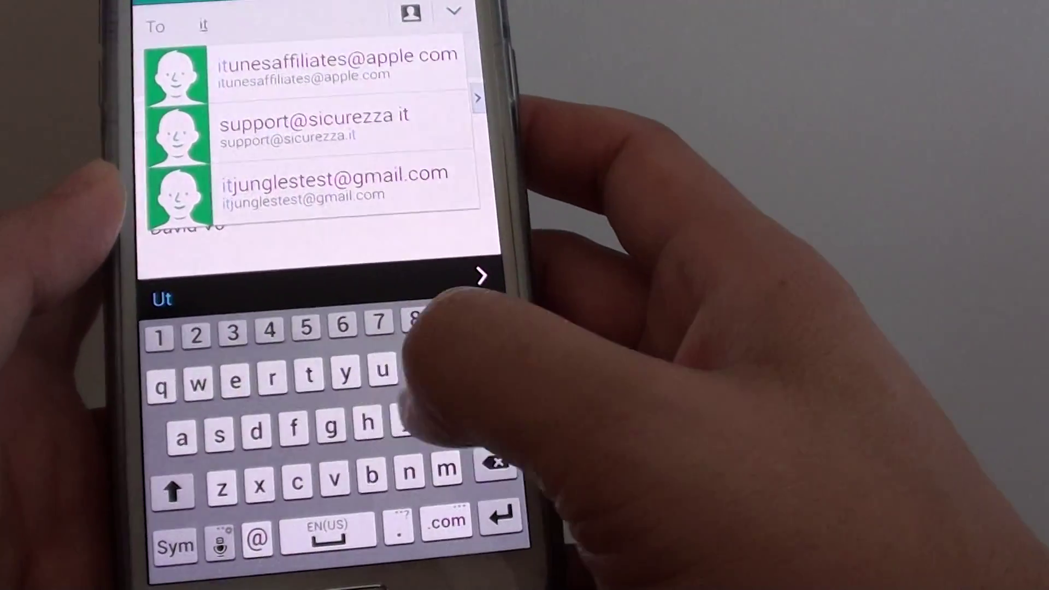
pyautogui.write('j')
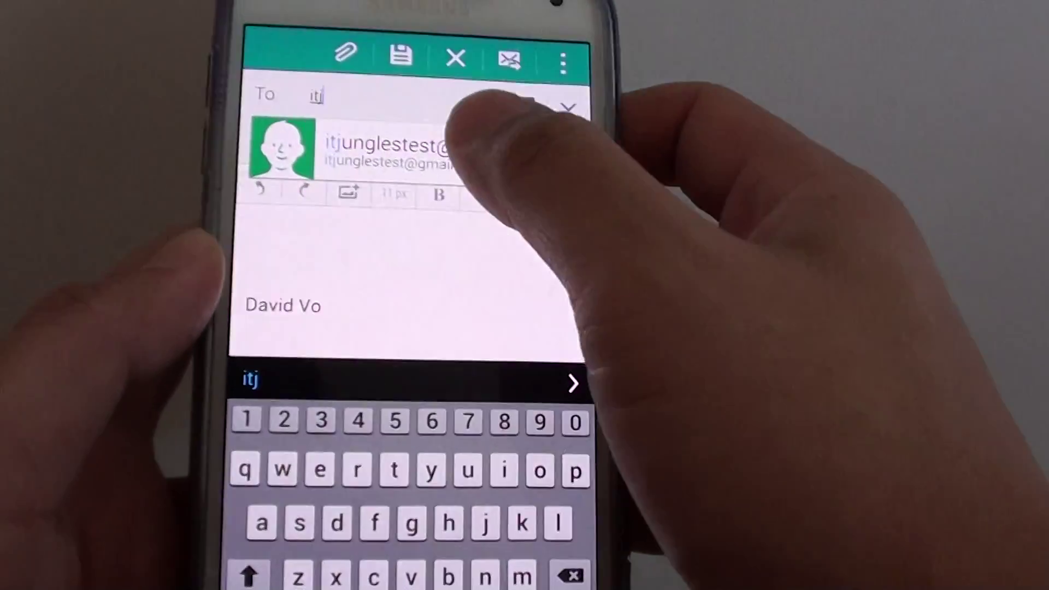
pyautogui.click(443, 135)
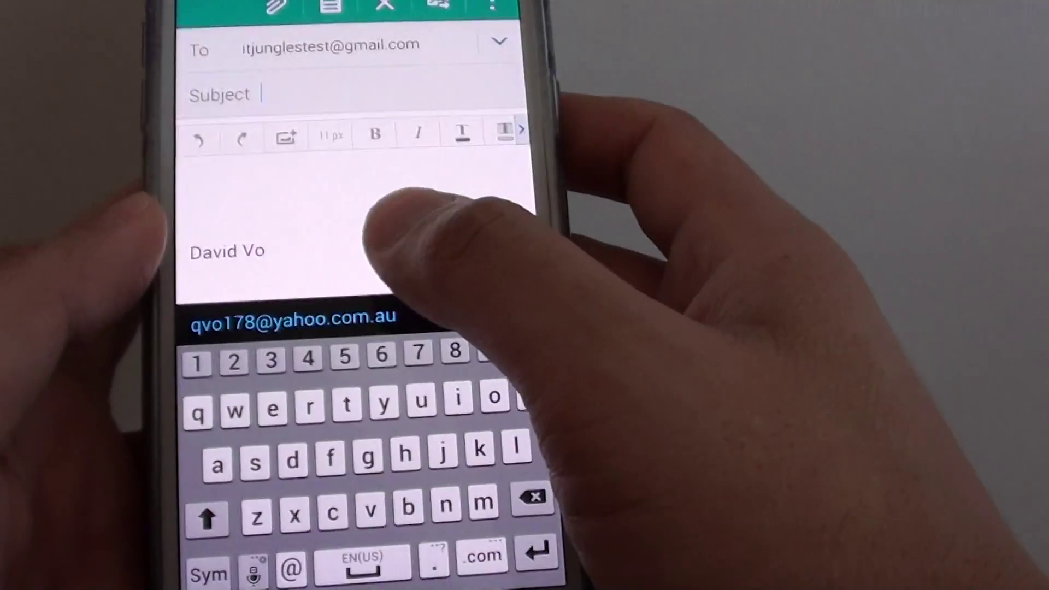
pyautogui.click(377, 221)
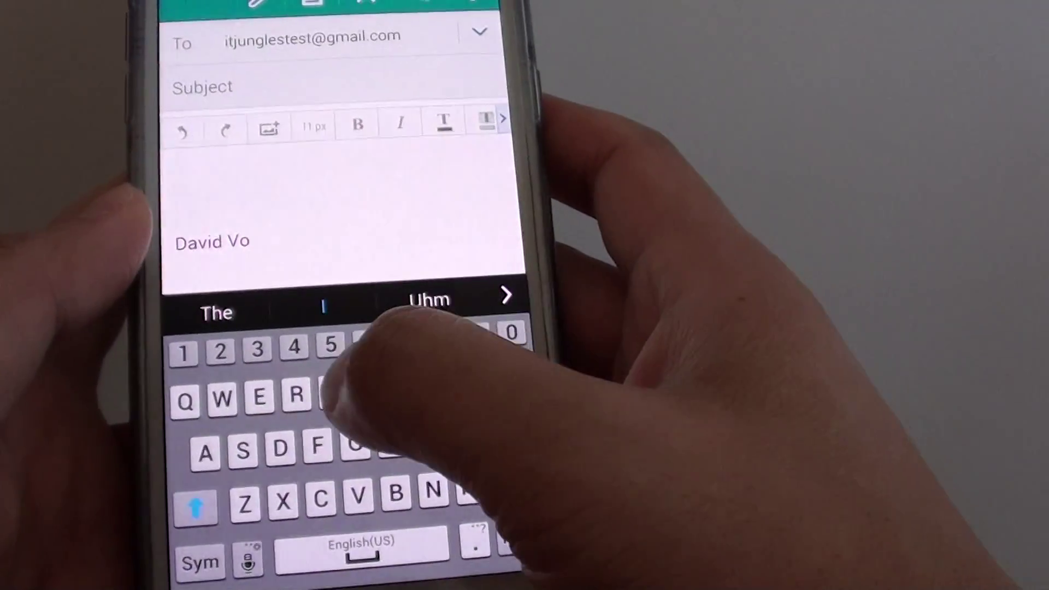
pyautogui.write('Trst')
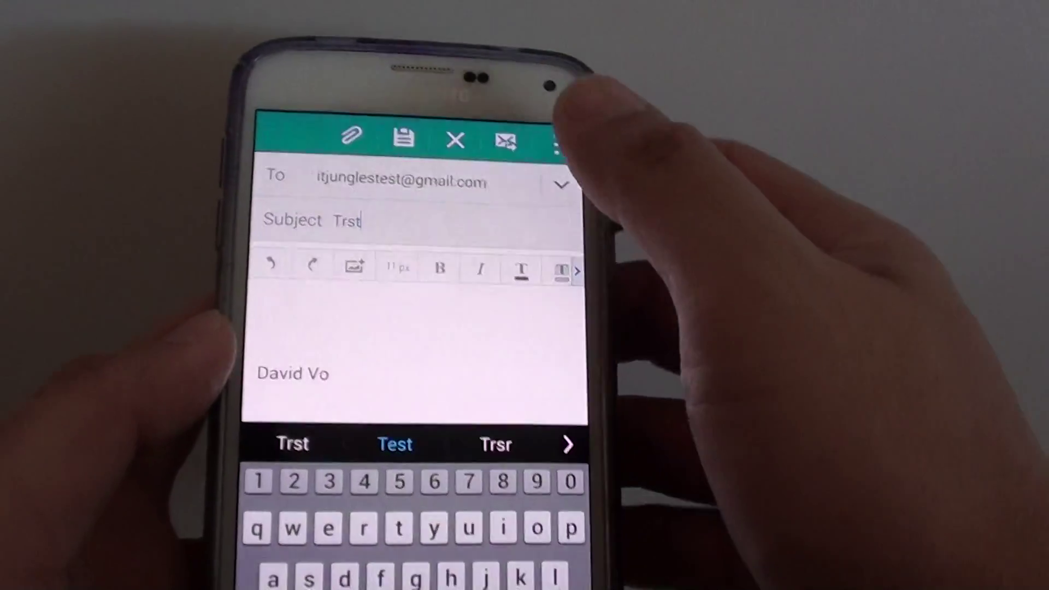
pyautogui.click(504, 136)
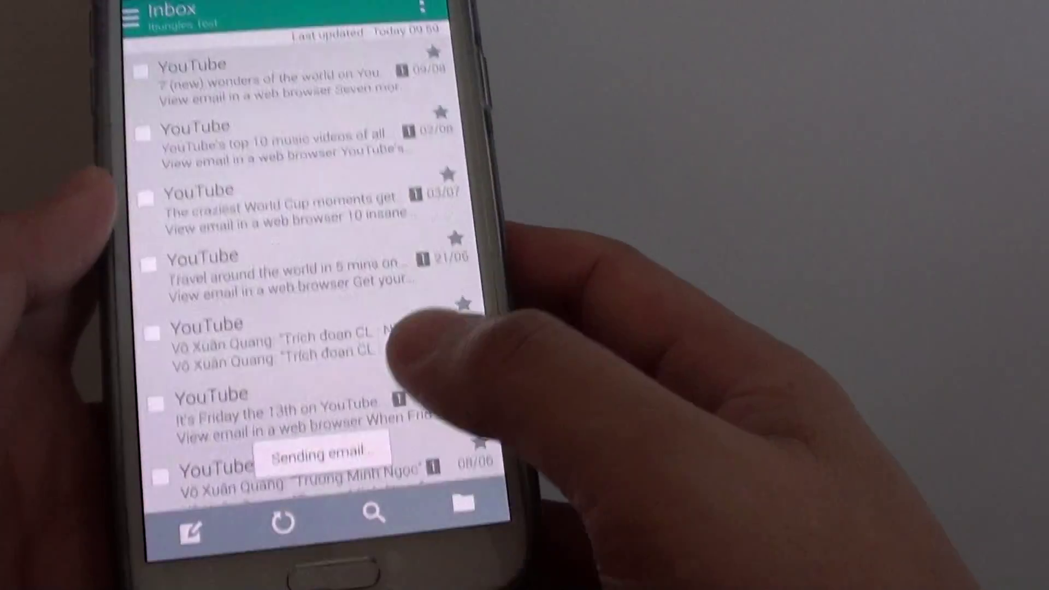